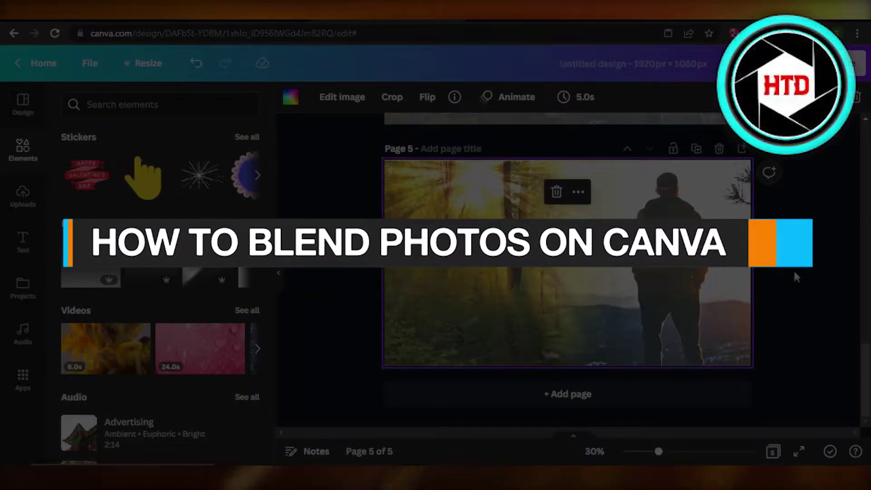
Step: Add a new page 6 and place the hiker-on-the-mountain photo from recently used images
{"action": "left_click", "coordinate": [795, 273]}
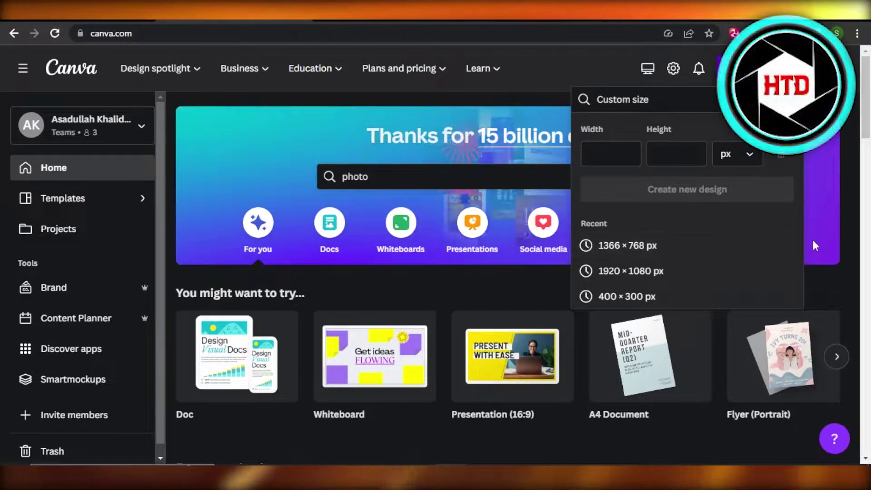
{"action": "left_click", "coordinate": [831, 274]}
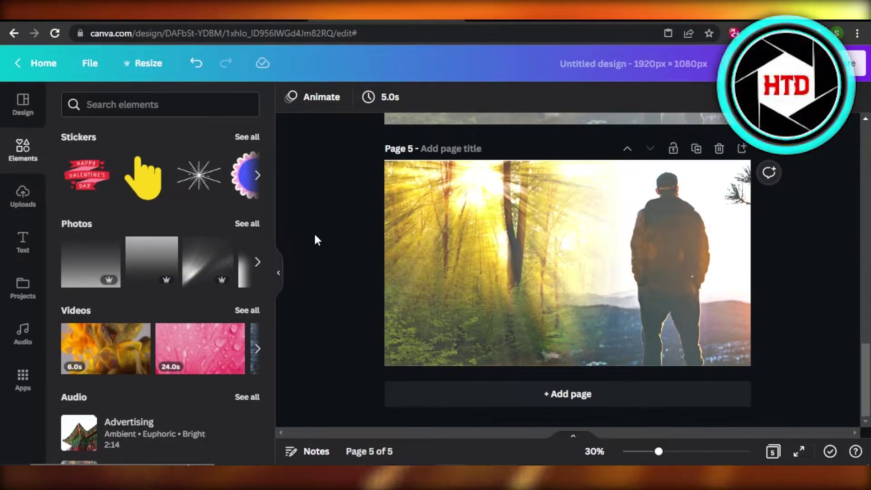
{"action": "left_click", "coordinate": [442, 397]}
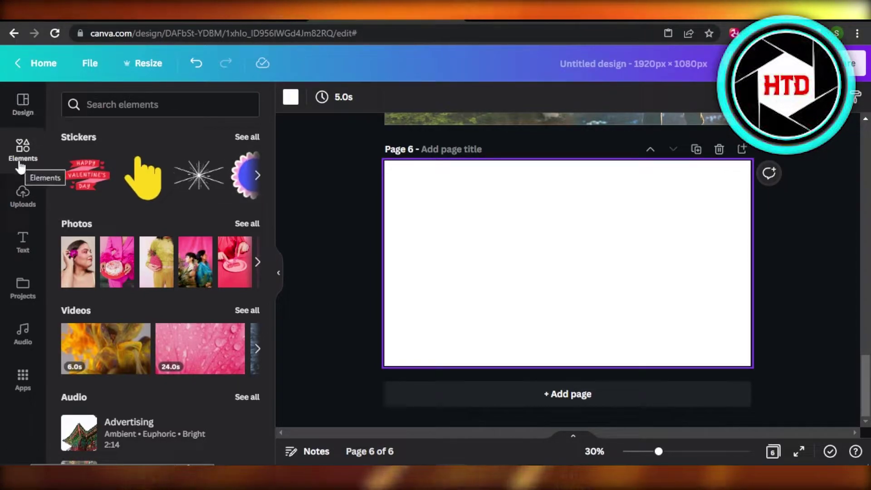
{"action": "left_click_drag", "start_coordinate": [268, 250], "coordinate": [268, 112]}
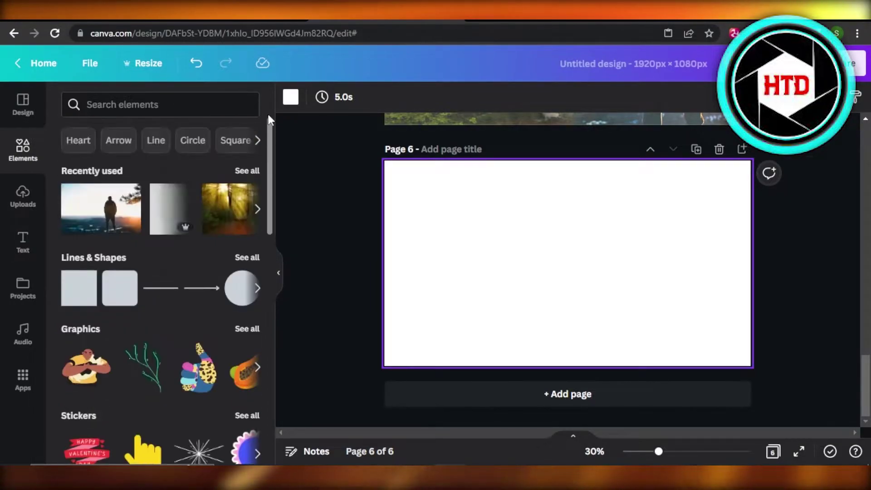
{"action": "left_click", "coordinate": [245, 171]}
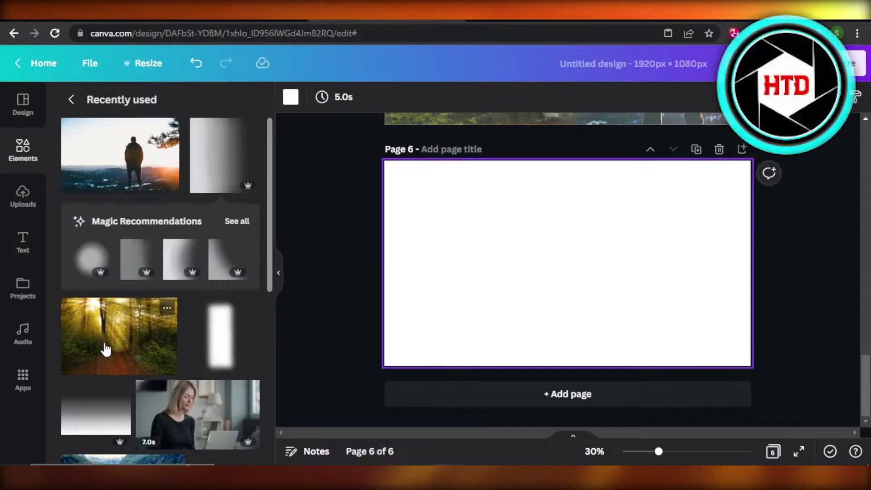
{"action": "left_click", "coordinate": [114, 146]}
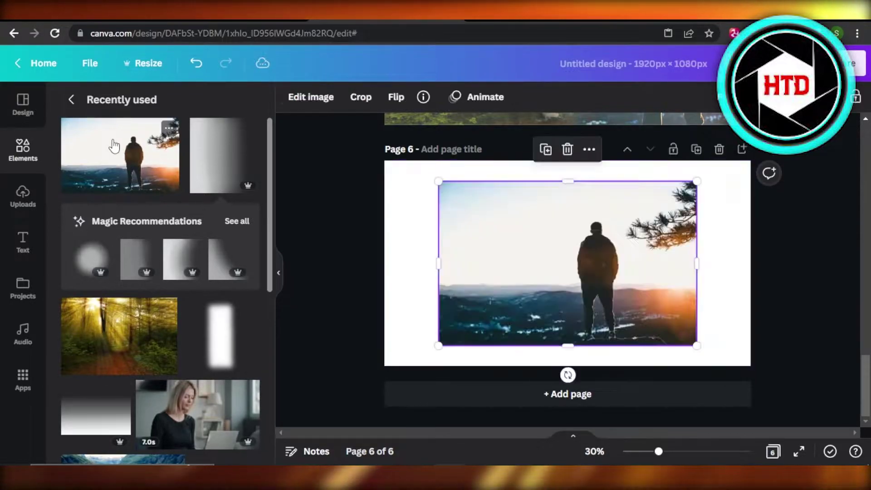
Step: Enlarge and align the hiker photo so it covers page 6 edge to edge
{"action": "left_click_drag", "start_coordinate": [438, 345], "coordinate": [330, 373]}
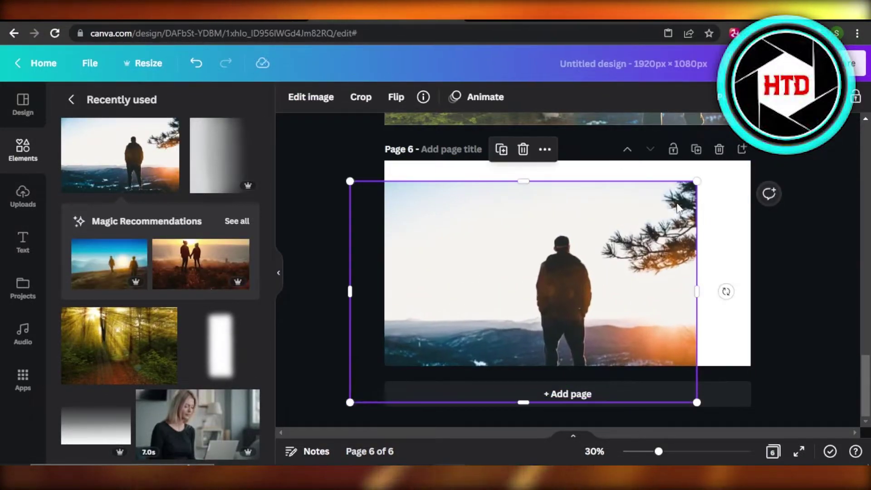
{"action": "left_click_drag", "start_coordinate": [697, 181], "coordinate": [775, 160]}
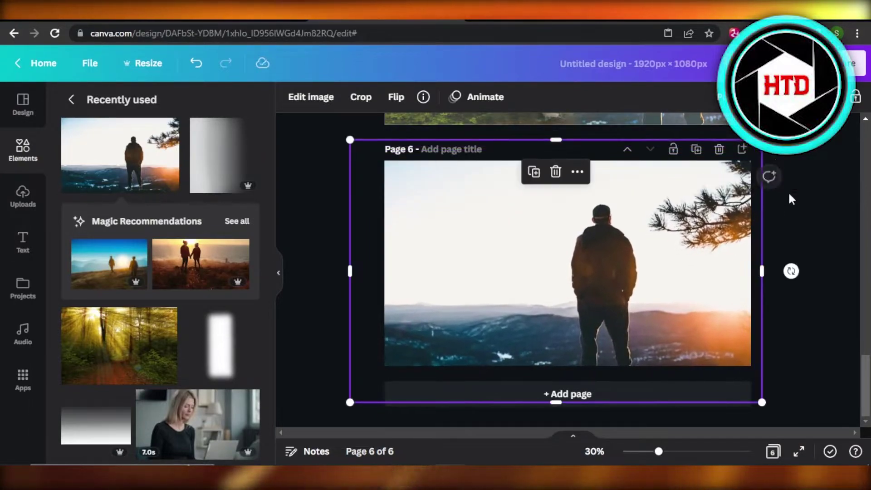
{"action": "left_click_drag", "start_coordinate": [675, 264], "coordinate": [717, 259]}
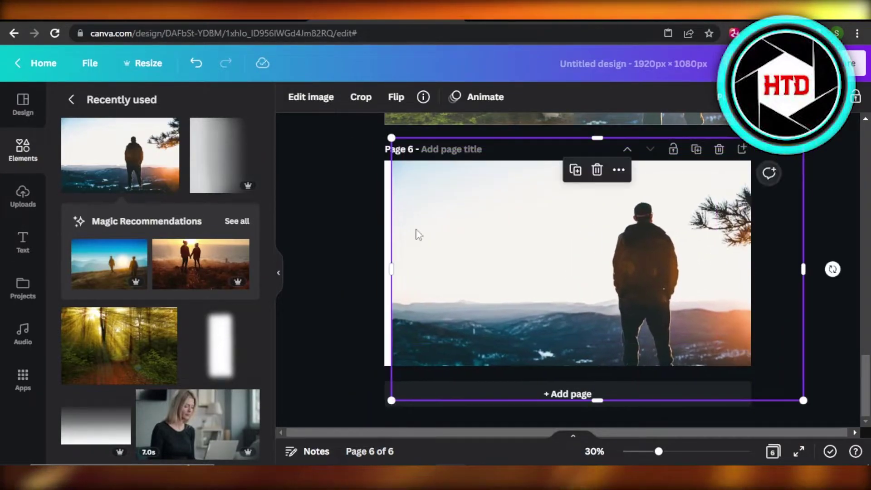
{"action": "left_click_drag", "start_coordinate": [389, 272], "coordinate": [347, 270]}
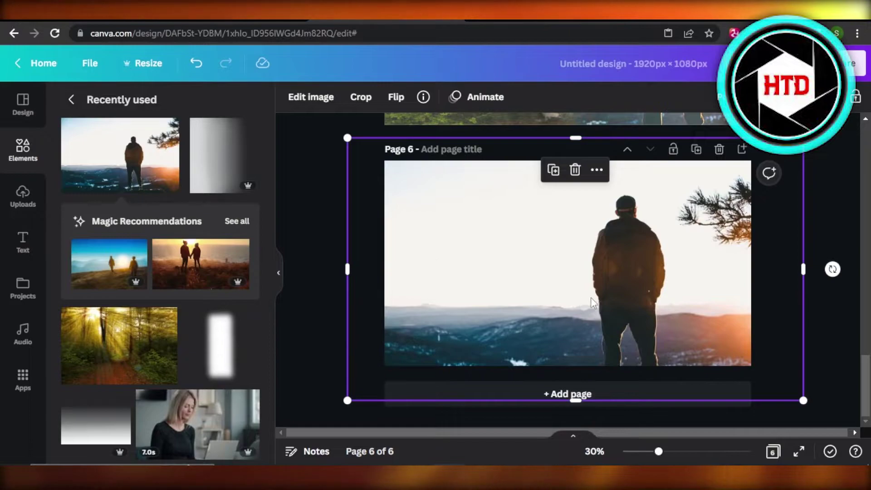
{"action": "left_click_drag", "start_coordinate": [590, 297], "coordinate": [633, 292]}
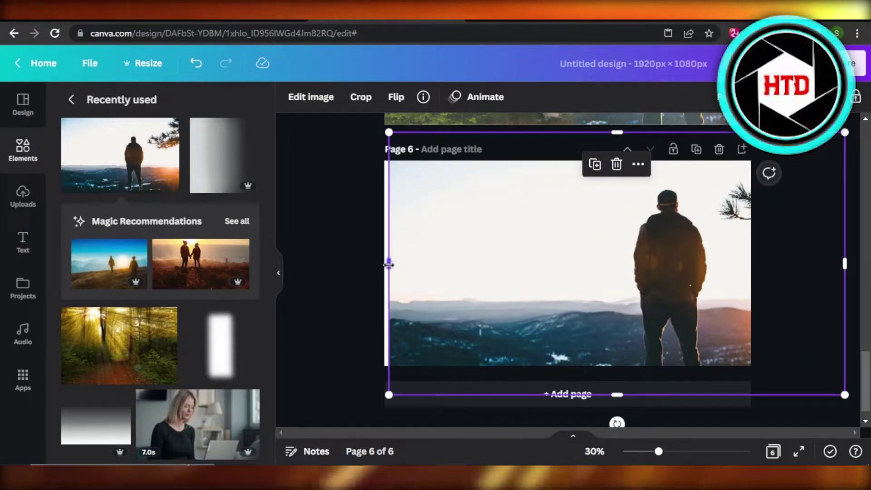
{"action": "left_click_drag", "start_coordinate": [389, 265], "coordinate": [350, 258]}
Step: Search Elements graphics for 'gradient' and add the white-to-grey gradient to page 6
{"action": "left_click", "coordinate": [306, 274]}
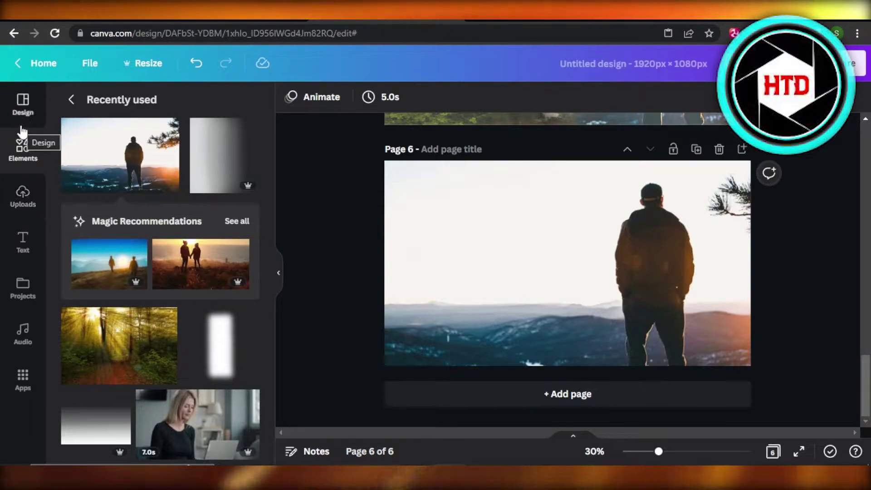
{"action": "left_click", "coordinate": [24, 167]}
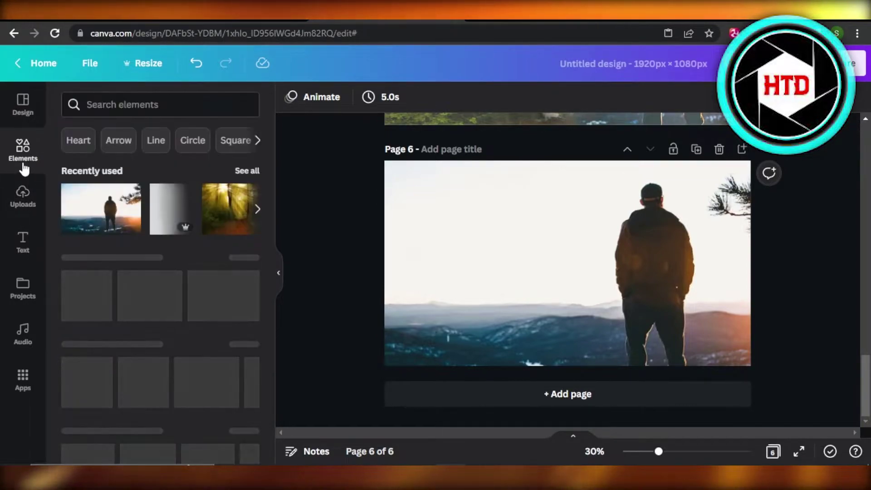
{"action": "left_click", "coordinate": [142, 105]}
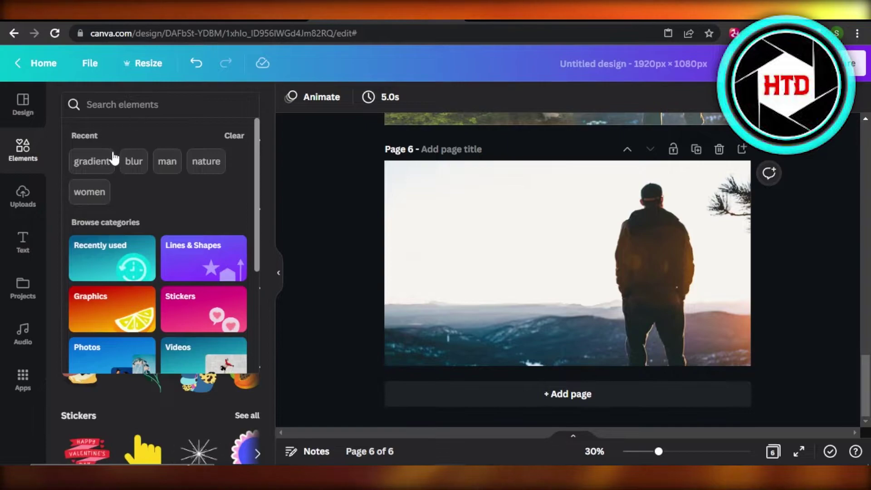
{"action": "left_click", "coordinate": [107, 161]}
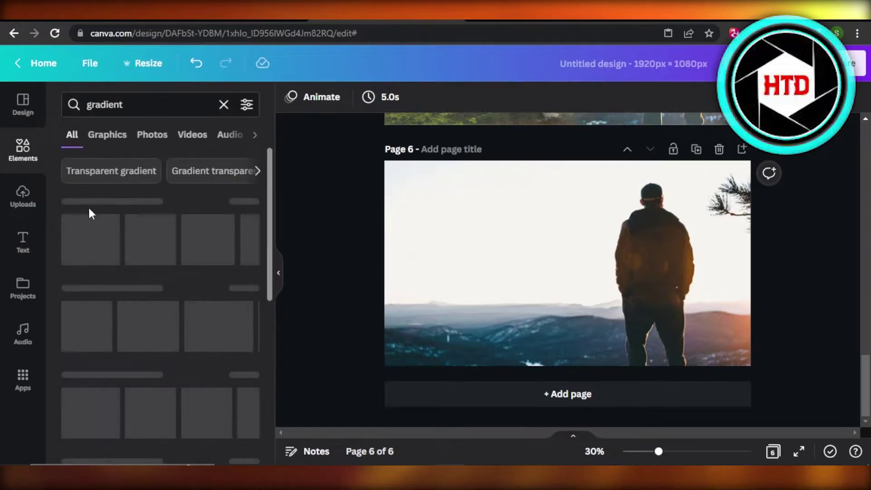
{"action": "left_click", "coordinate": [108, 135]}
{"action": "scroll", "coordinate": [272, 253], "scroll_direction": "down", "scroll_amount": 3}
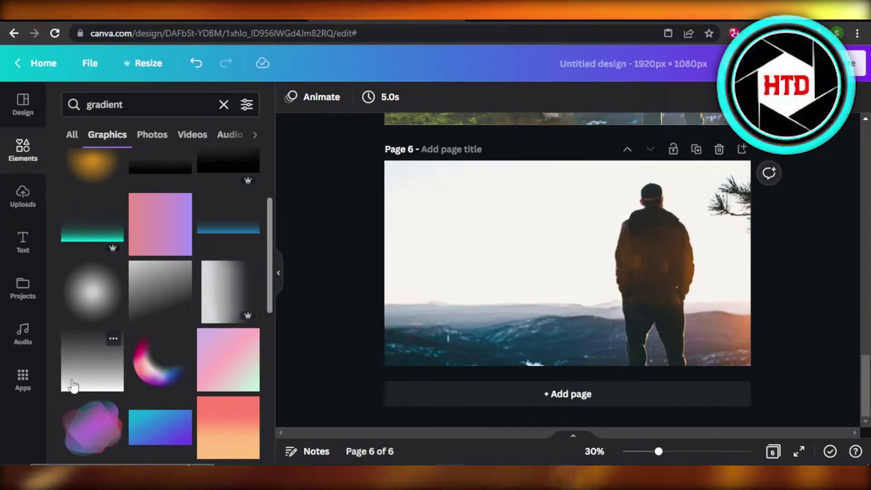
{"action": "left_click", "coordinate": [220, 295]}
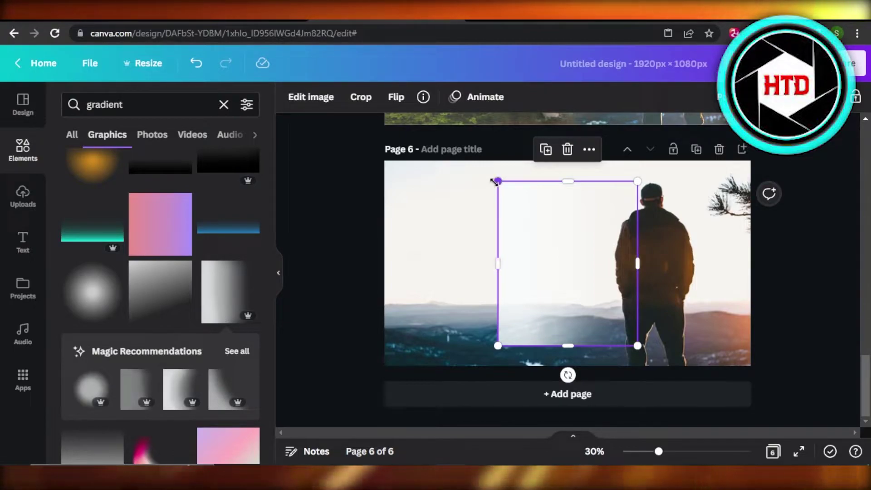
Step: Size the first gradient and a second copy to cover page 6's top-left area
{"action": "left_click_drag", "start_coordinate": [495, 181], "coordinate": [372, 175]}
{"action": "left_click_drag", "start_coordinate": [559, 250], "coordinate": [504, 283]}
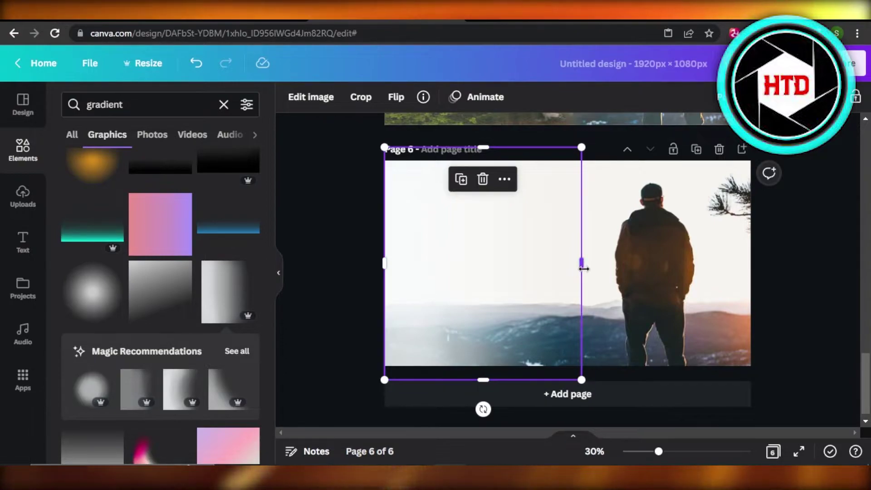
{"action": "left_click_drag", "start_coordinate": [584, 269], "coordinate": [599, 263]}
{"action": "left_click", "coordinate": [224, 295]}
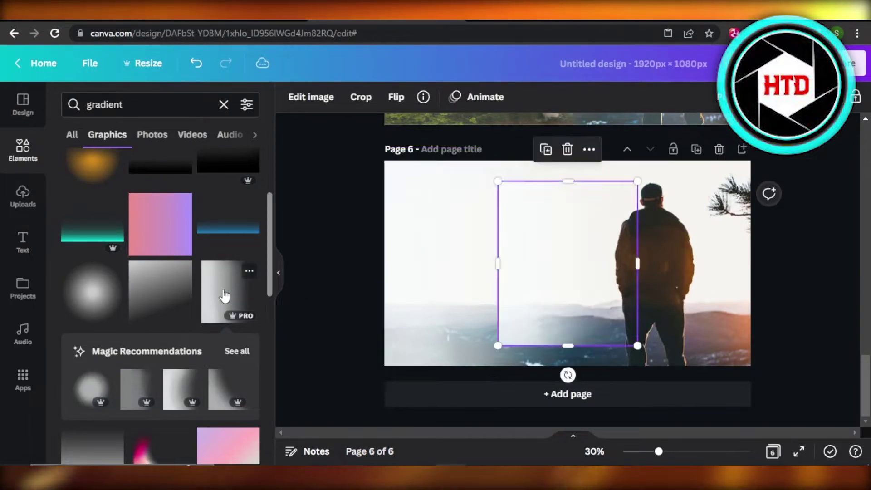
{"action": "left_click_drag", "start_coordinate": [497, 345], "coordinate": [441, 412]}
{"action": "left_click_drag", "start_coordinate": [536, 332], "coordinate": [477, 301]}
{"action": "left_click_drag", "start_coordinate": [580, 272], "coordinate": [593, 268]}
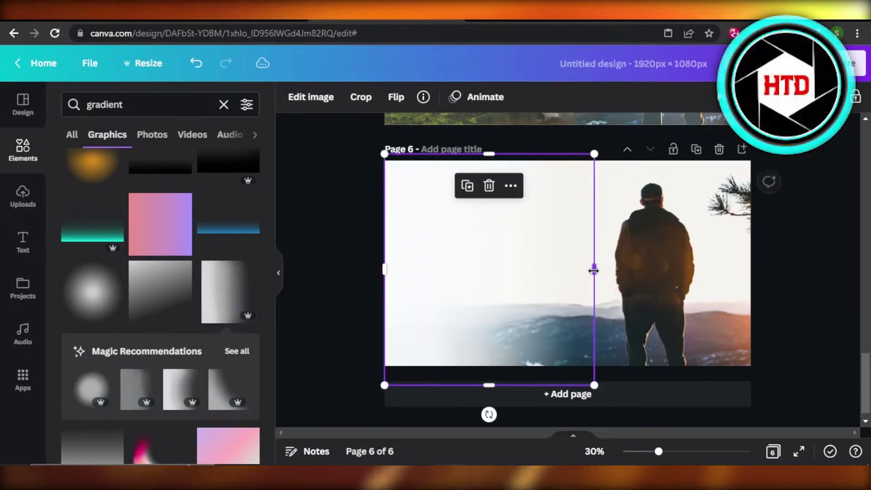
{"action": "left_click", "coordinate": [829, 323]}
Step: Add a third grey gradient, move it left, stretch it to the page bottom and widen it
{"action": "left_click", "coordinate": [217, 301]}
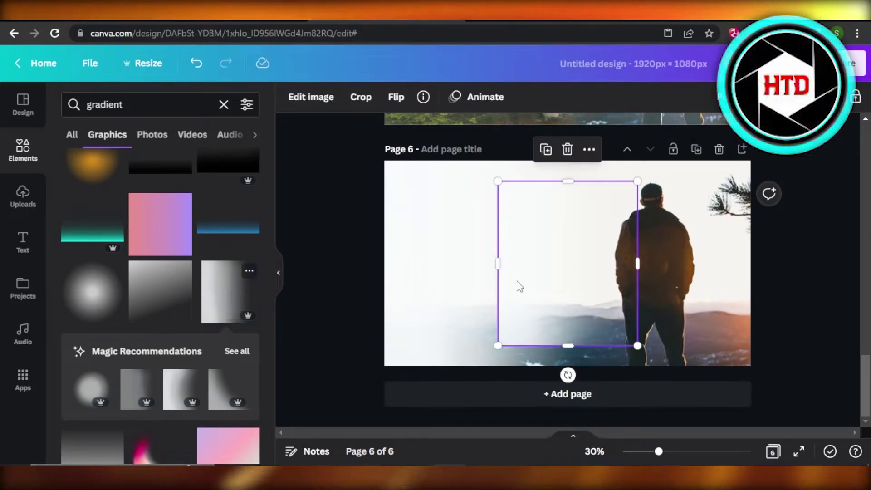
{"action": "left_click_drag", "start_coordinate": [544, 280], "coordinate": [457, 253]}
{"action": "left_click_drag", "start_coordinate": [484, 325], "coordinate": [492, 377]}
{"action": "left_click_drag", "start_coordinate": [555, 265], "coordinate": [594, 267]}
{"action": "left_click", "coordinate": [796, 287]}
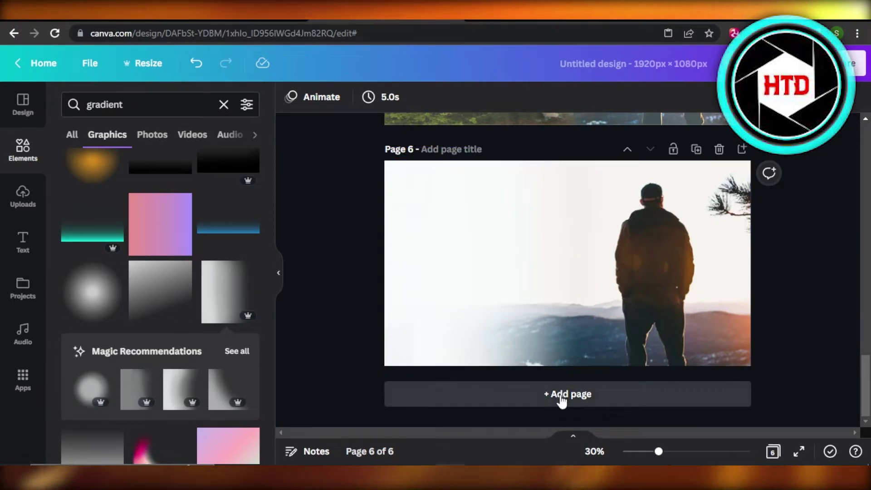
Step: Add page 7 and fill it with the sunlit forest photo, enlarged to overfill the page
{"action": "left_click", "coordinate": [561, 396]}
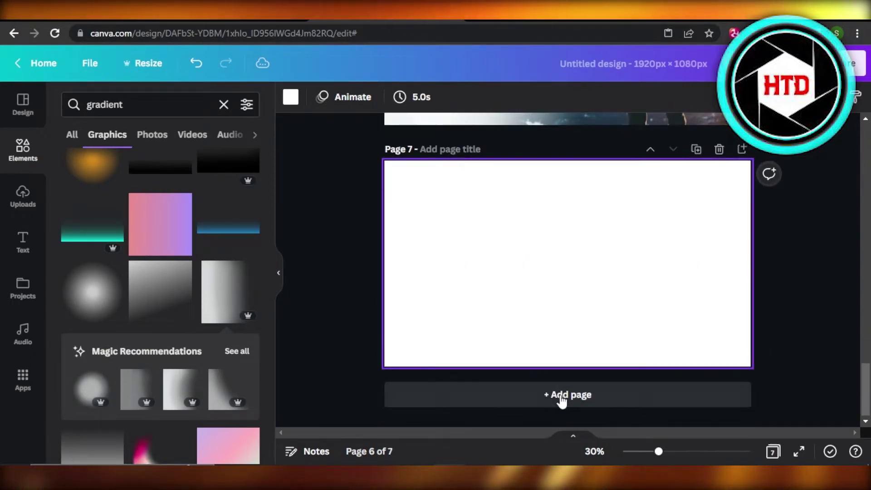
{"action": "left_click", "coordinate": [22, 147]}
{"action": "left_click", "coordinate": [223, 211]}
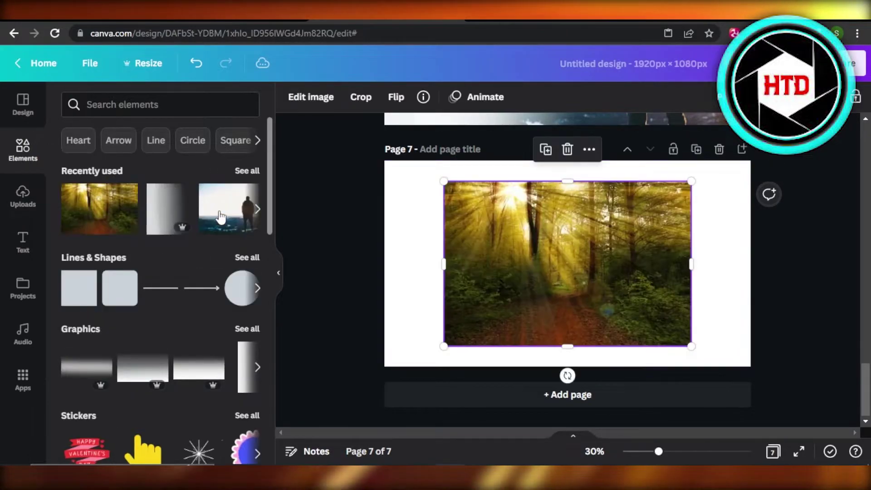
{"action": "left_click_drag", "start_coordinate": [443, 181], "coordinate": [365, 128]}
{"action": "left_click_drag", "start_coordinate": [690, 345], "coordinate": [773, 401]}
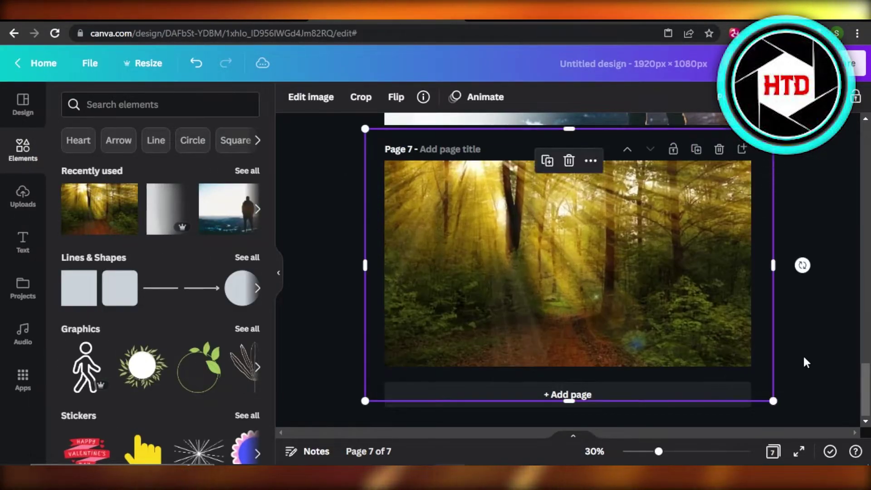
{"action": "left_click_drag", "start_coordinate": [602, 301], "coordinate": [604, 327]}
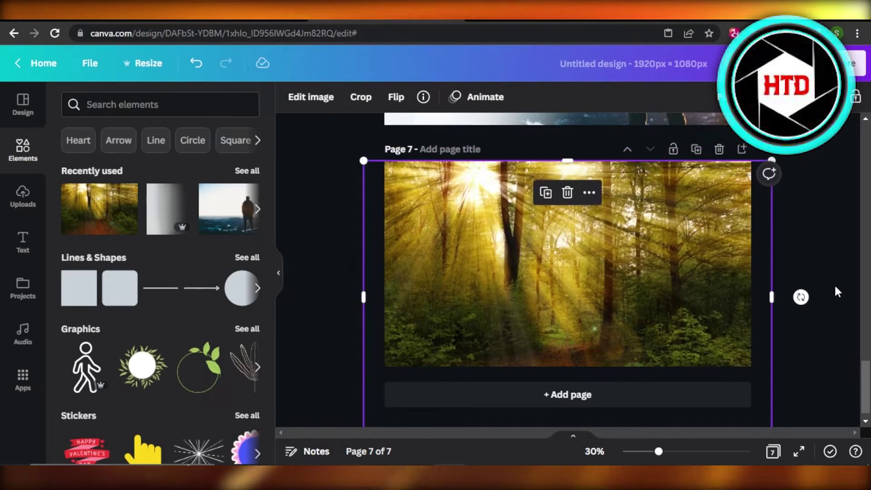
{"action": "left_click", "coordinate": [825, 244]}
{"action": "scroll", "coordinate": [867, 335], "scroll_direction": "up", "scroll_amount": 5}
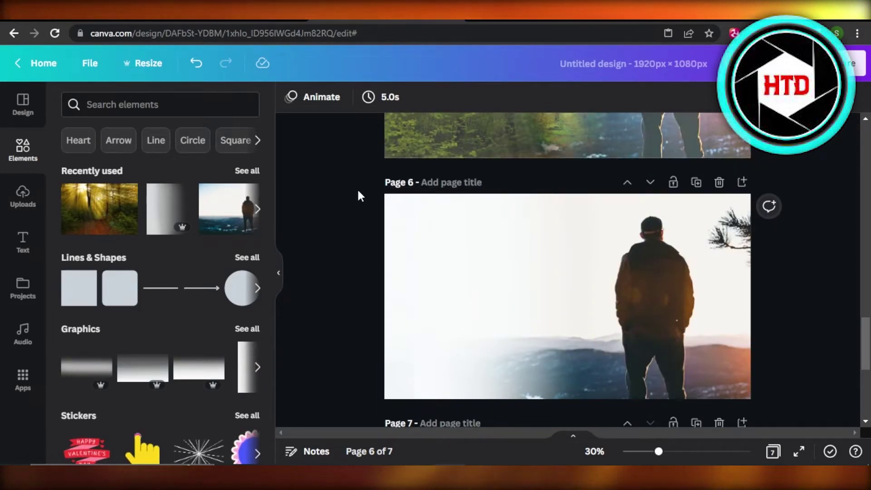
Step: Copy the two gradient graphics from page 6 and paste them onto page 7's forest photo
{"action": "left_click_drag", "start_coordinate": [358, 187], "coordinate": [646, 339]}
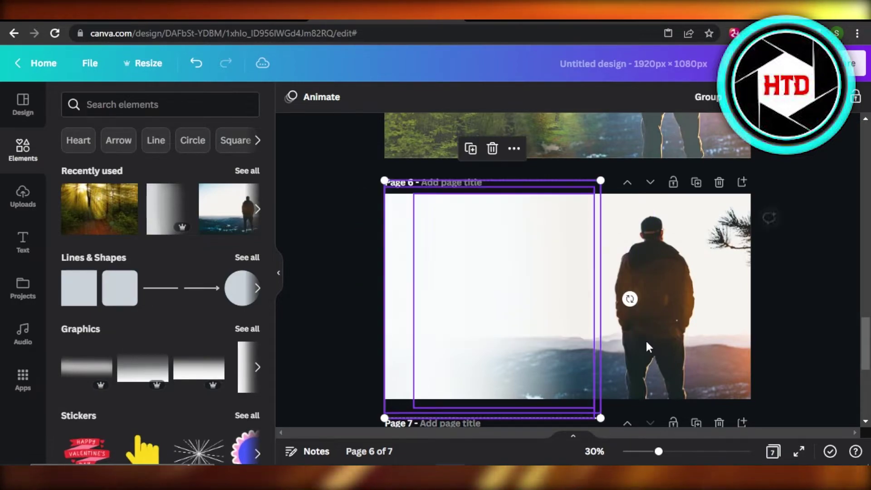
{"action": "right_click", "coordinate": [535, 289]}
{"action": "left_click", "coordinate": [564, 258]}
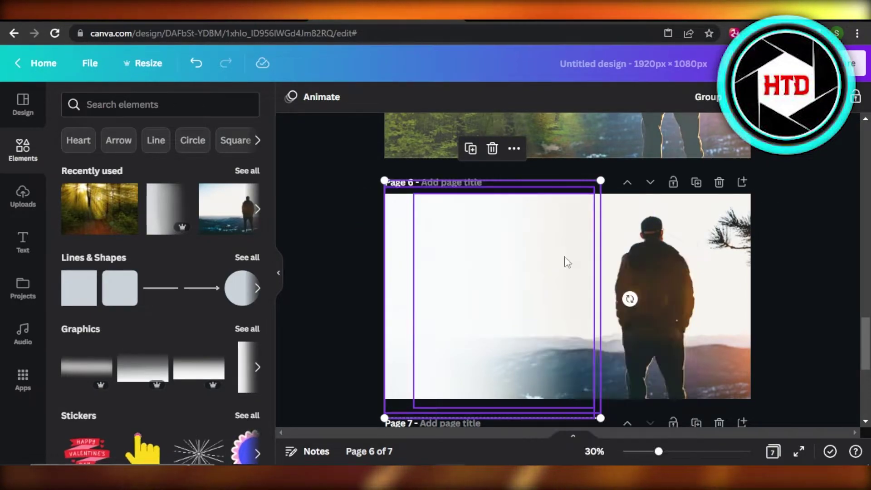
{"action": "scroll", "coordinate": [565, 258], "scroll_direction": "down", "scroll_amount": 5}
{"action": "left_click", "coordinate": [579, 304]}
{"action": "right_click", "coordinate": [579, 304]}
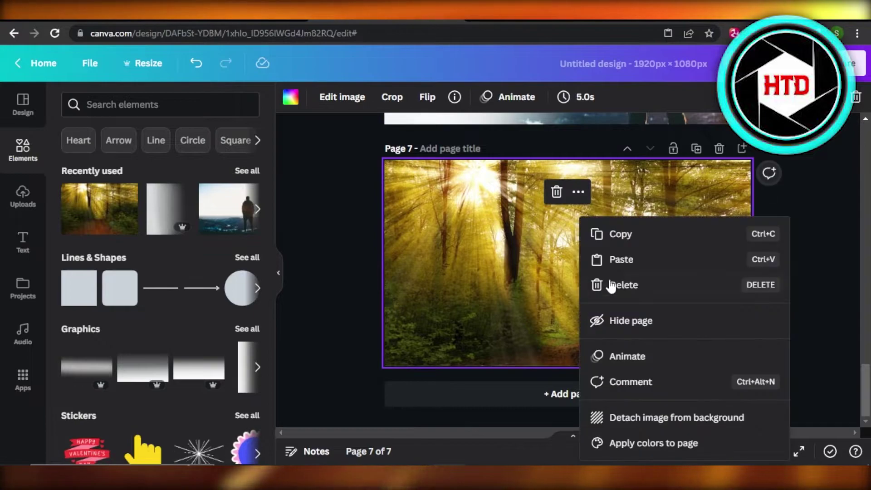
{"action": "left_click", "coordinate": [610, 260]}
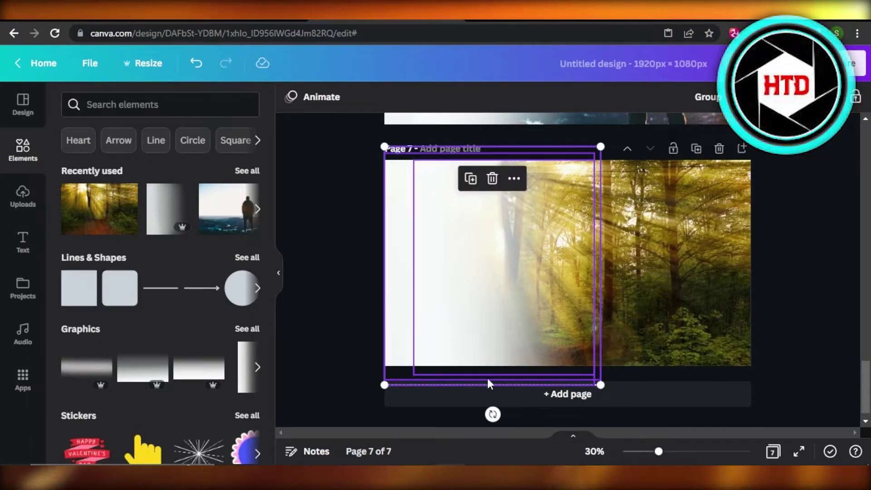
Step: Rotate the pasted gradient about 180° and move it over page 7's right half
{"action": "left_click_drag", "start_coordinate": [492, 414], "coordinate": [494, 198]}
{"action": "left_click_drag", "start_coordinate": [495, 303], "coordinate": [645, 306]}
{"action": "left_click", "coordinate": [781, 311]}
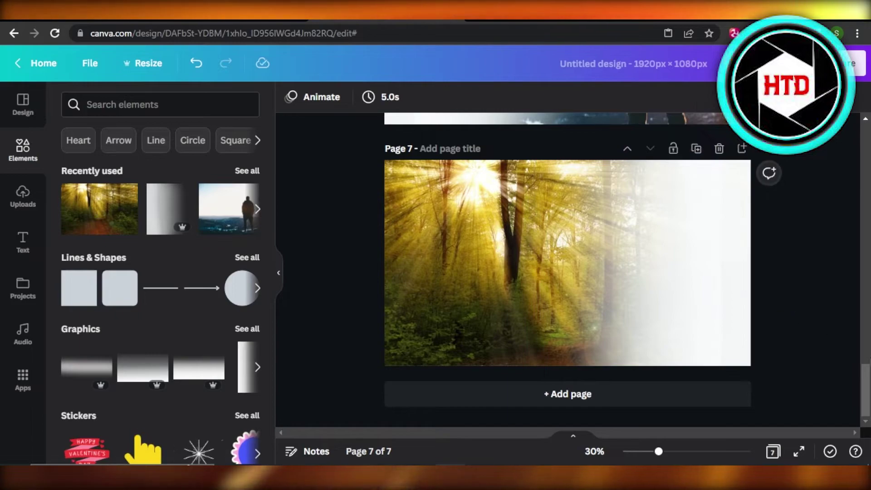
{"action": "left_click_drag", "start_coordinate": [866, 381], "coordinate": [867, 341]}
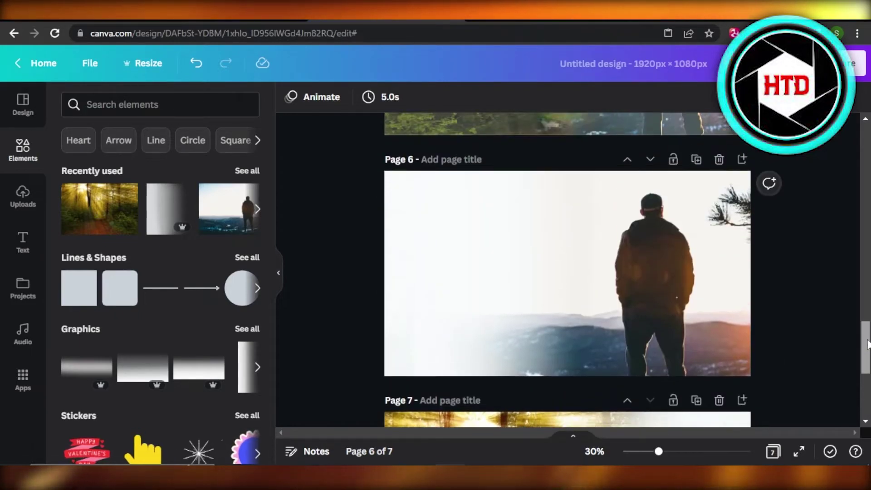
{"action": "scroll", "coordinate": [622, 210], "scroll_direction": "down", "scroll_amount": 1}
{"action": "scroll", "coordinate": [567, 249], "scroll_direction": "down", "scroll_amount": 5}
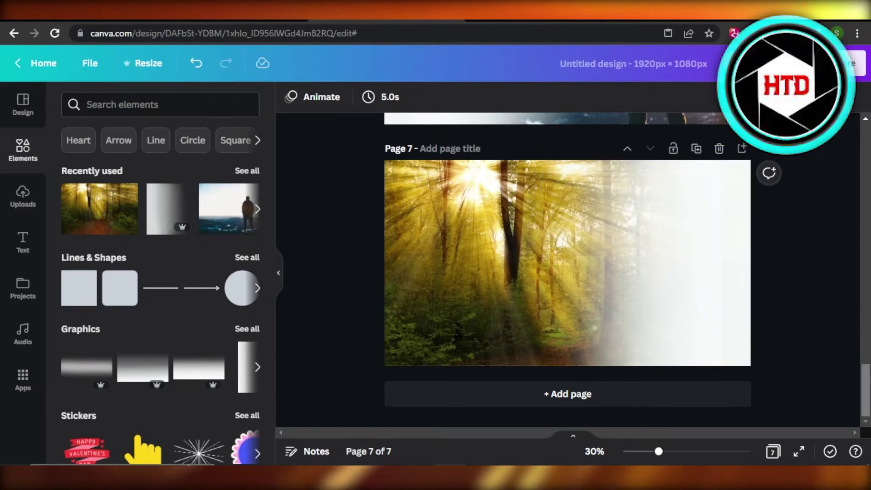
{"action": "left_click_drag", "start_coordinate": [868, 379], "coordinate": [868, 340]}
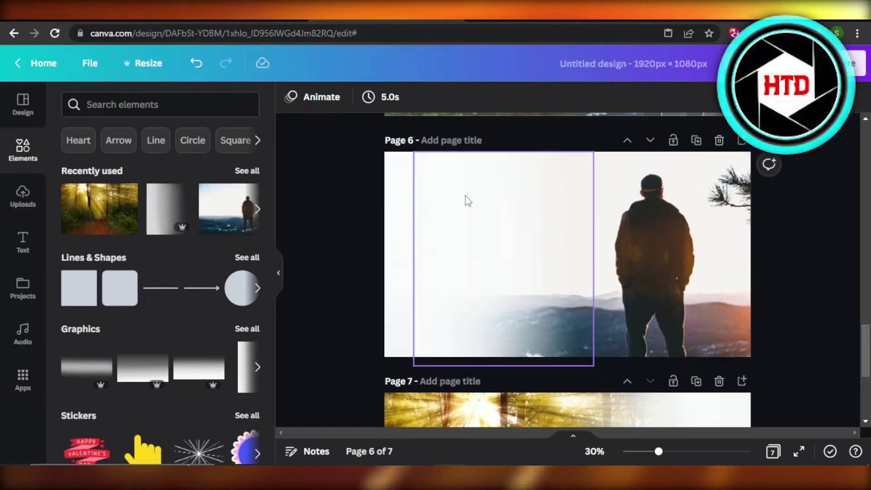
{"action": "scroll", "coordinate": [658, 272], "scroll_direction": "down", "scroll_amount": 5}
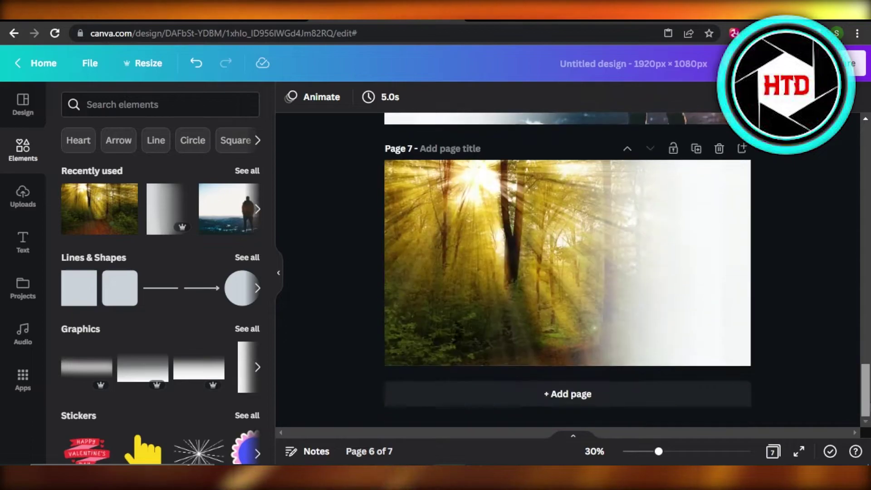
Step: Add page 8 and fill it with the faded forest image from Uploads
{"action": "left_click", "coordinate": [558, 394]}
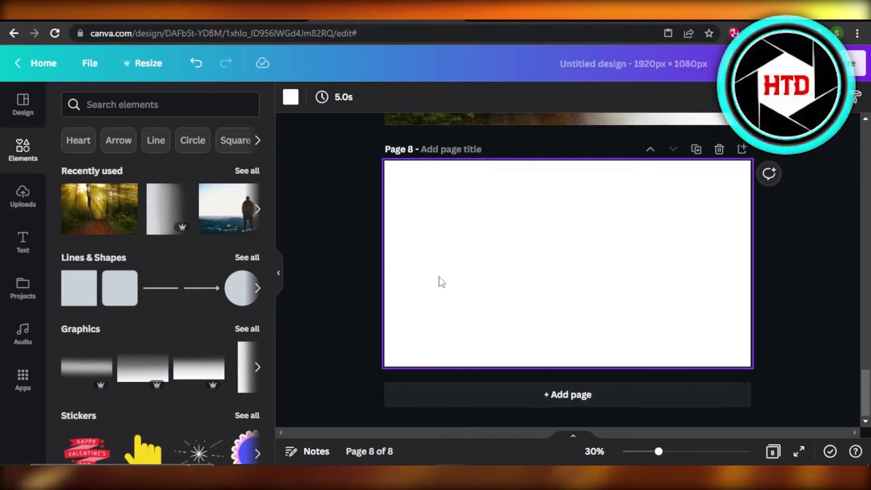
{"action": "left_click", "coordinate": [23, 196]}
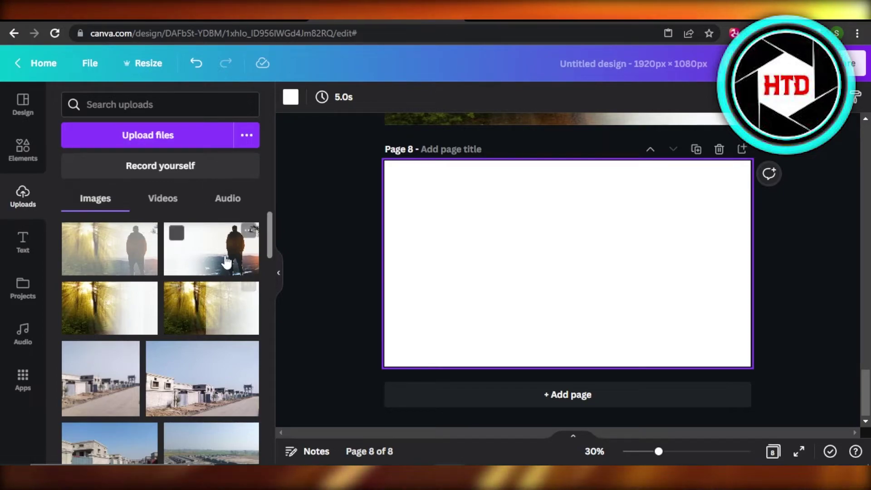
{"action": "left_click", "coordinate": [111, 307]}
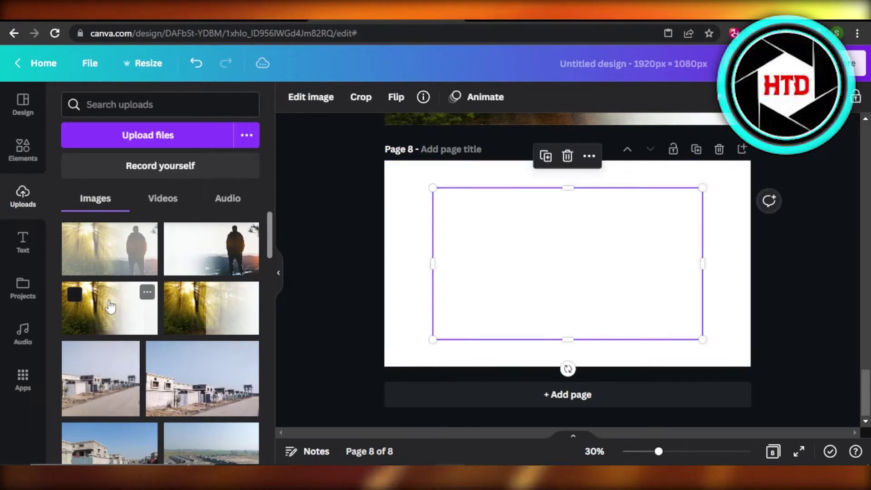
{"action": "left_click_drag", "start_coordinate": [429, 194], "coordinate": [797, 364]}
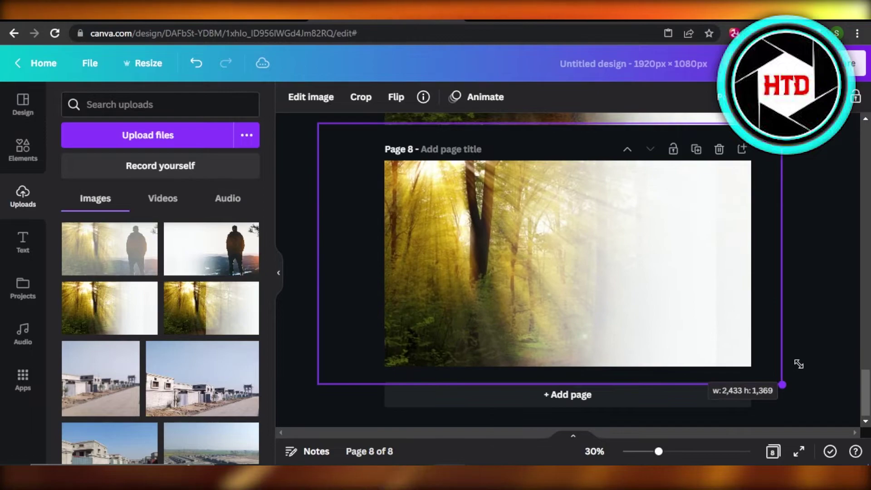
{"action": "left_click_drag", "start_coordinate": [612, 284], "coordinate": [615, 316]}
Step: Layer the faded hiker image on top, stretched to fill page 8
{"action": "left_click", "coordinate": [202, 249]}
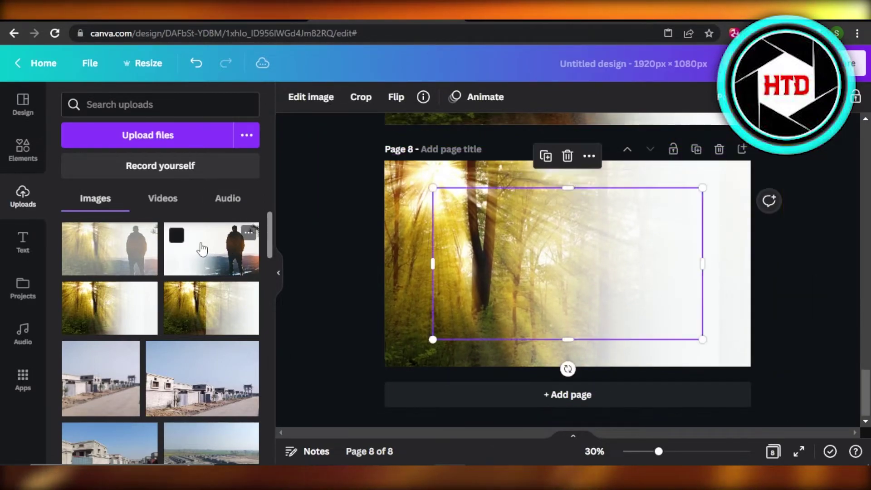
{"action": "left_click_drag", "start_coordinate": [431, 189], "coordinate": [377, 157]}
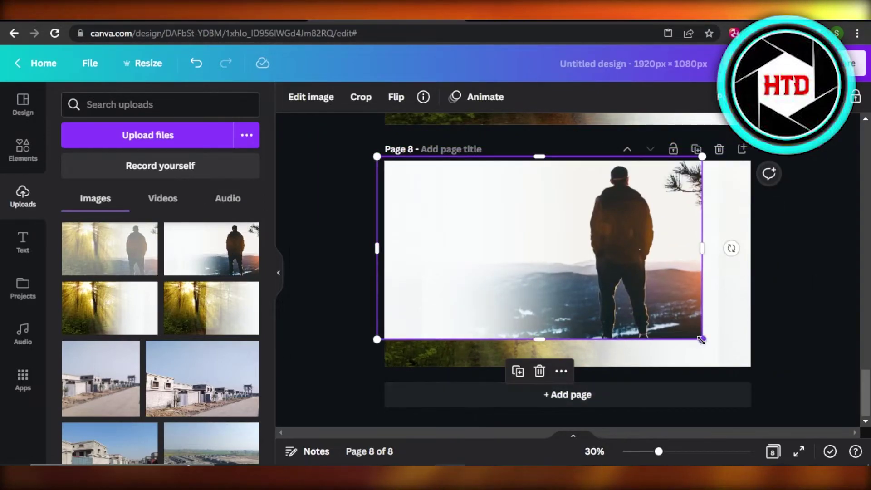
{"action": "left_click_drag", "start_coordinate": [702, 339], "coordinate": [752, 367]}
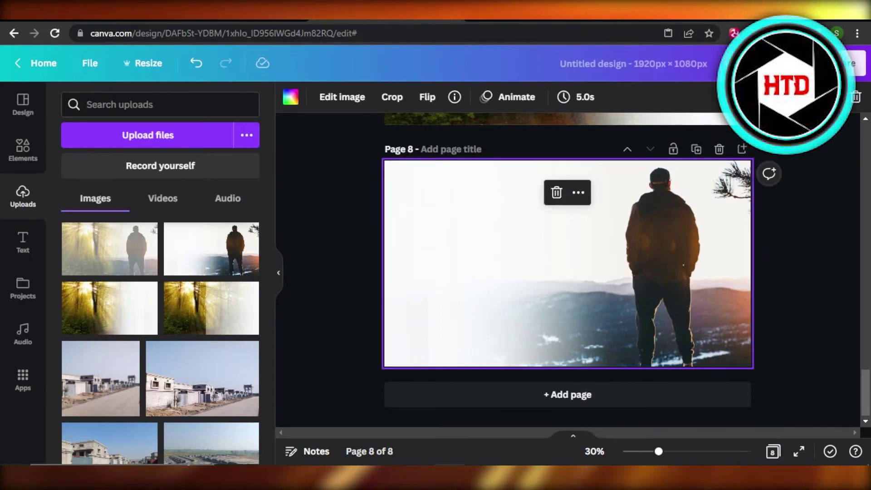
Step: Lower the hiker image's transparency so the forest shows through, then bring up the Share panel
{"action": "left_click", "coordinate": [832, 96]}
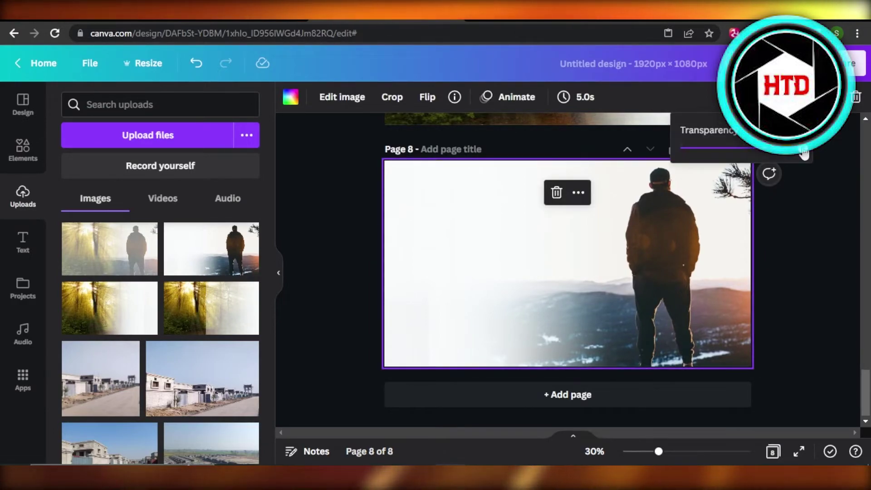
{"action": "left_click_drag", "start_coordinate": [803, 149], "coordinate": [742, 149]}
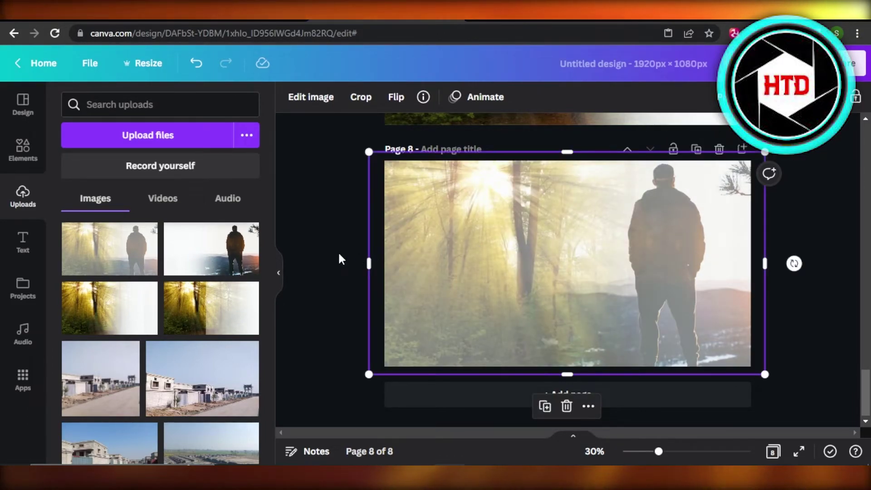
{"action": "key", "text": "Delete"}
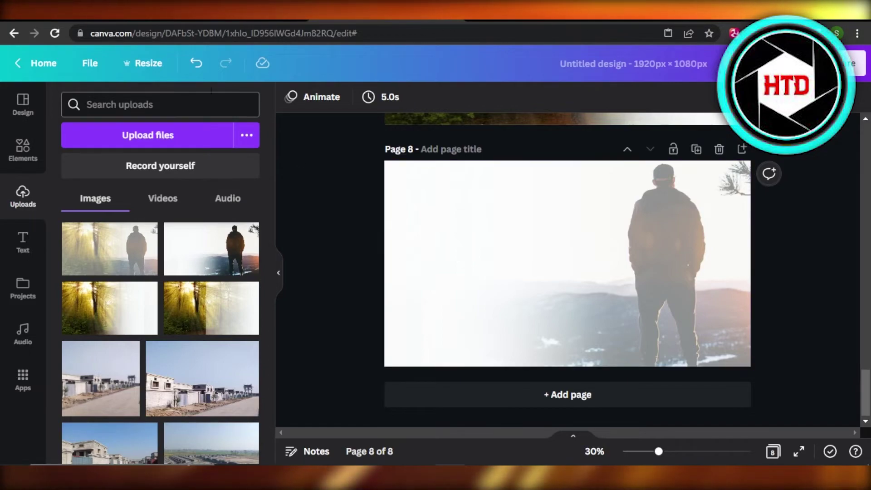
{"action": "key", "text": "ctrl+z"}
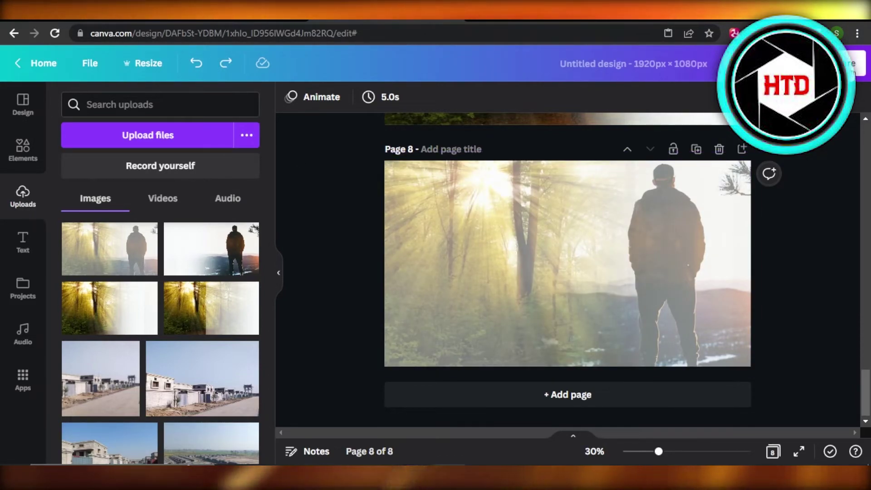
{"action": "left_click", "coordinate": [853, 64]}
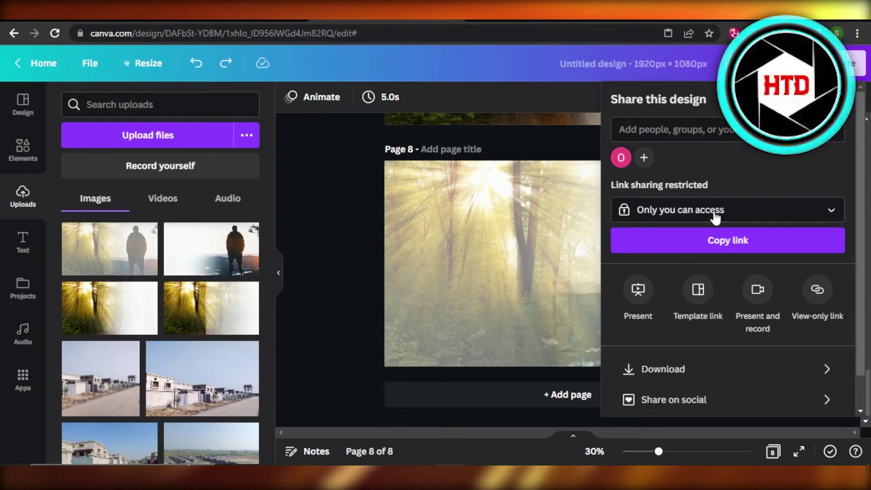
Step: Add page 9 and stretch the blended forest-and-hiker upload across the whole page
{"action": "key", "text": "ctrl+Return"}
{"action": "left_click", "coordinate": [94, 243]}
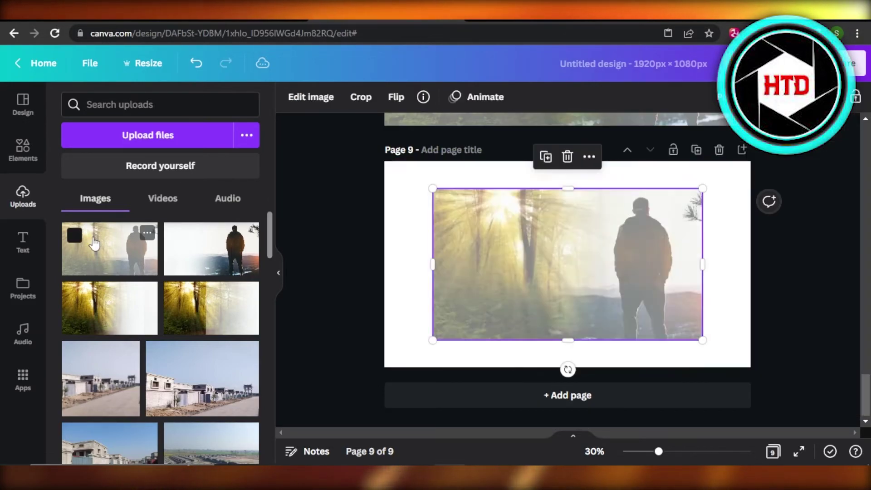
{"action": "left_click_drag", "start_coordinate": [432, 188], "coordinate": [369, 152]}
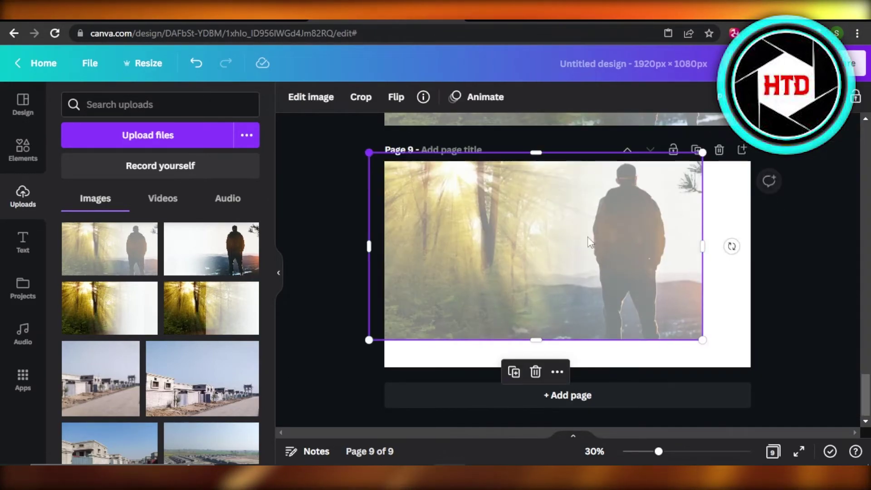
{"action": "left_click_drag", "start_coordinate": [704, 341], "coordinate": [777, 381]}
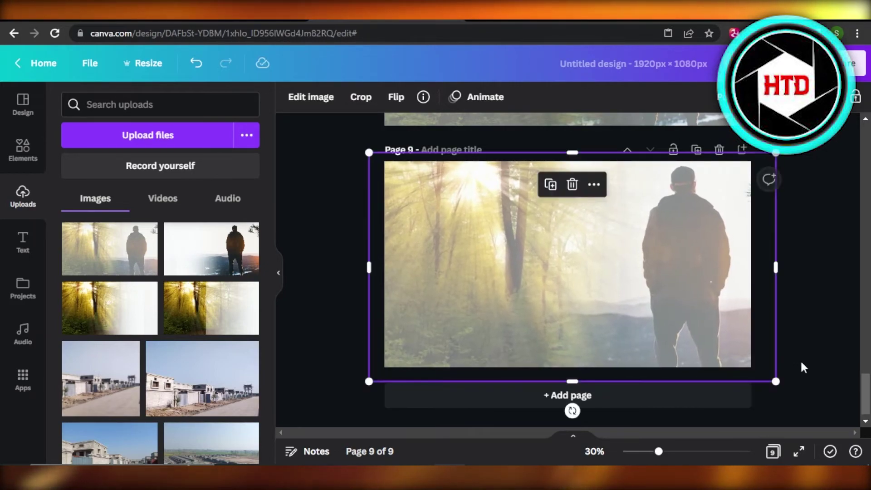
{"action": "left_click", "coordinate": [828, 355]}
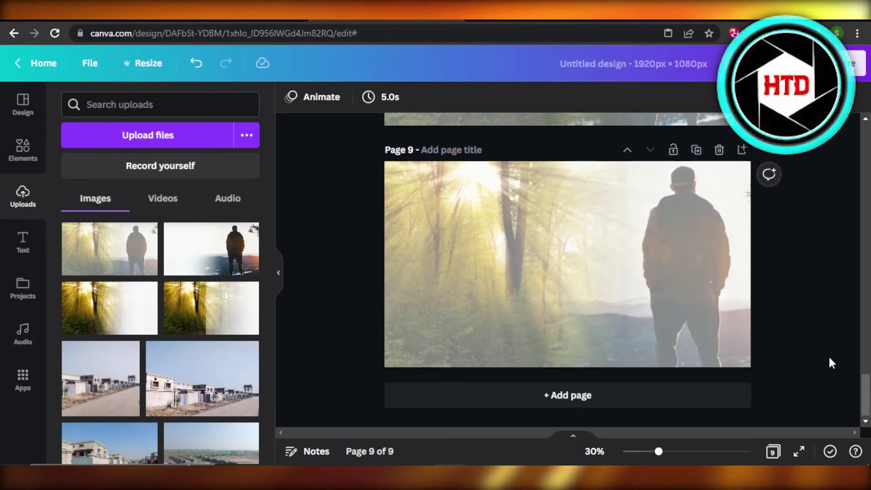
{"action": "left_click", "coordinate": [567, 235]}
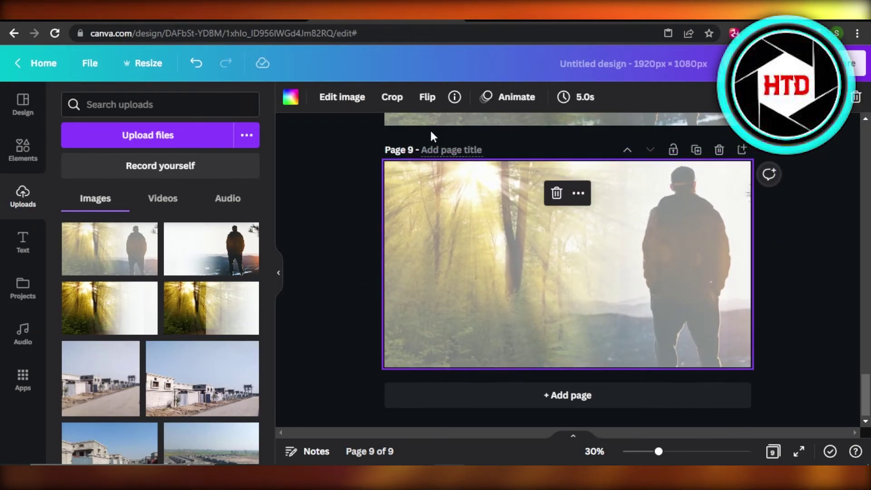
Step: Adjust the page 9 image to Brightness -29, Contrast 79, Saturation 32 and Clarity 21
{"action": "left_click", "coordinate": [340, 97]}
{"action": "scroll", "coordinate": [272, 191], "scroll_direction": "down", "scroll_amount": 2}
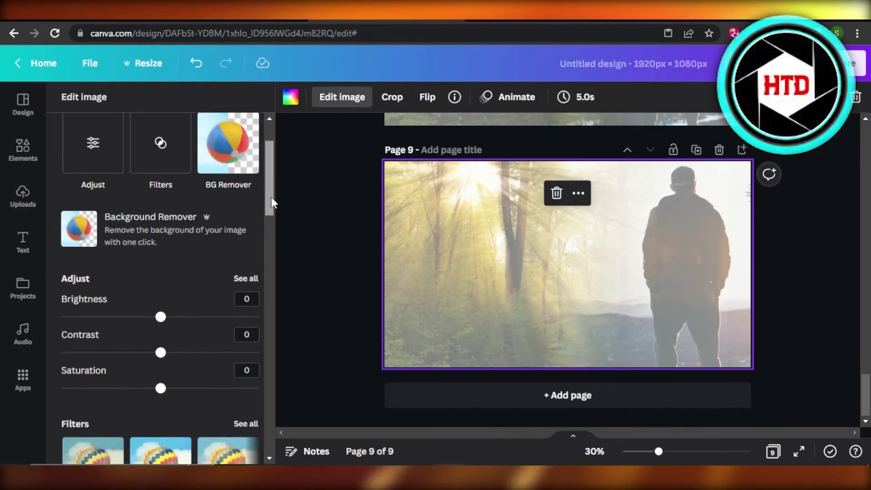
{"action": "left_click", "coordinate": [243, 278]}
{"action": "left_click_drag", "start_coordinate": [160, 154], "coordinate": [131, 154]}
{"action": "left_click_drag", "start_coordinate": [161, 190], "coordinate": [241, 202]}
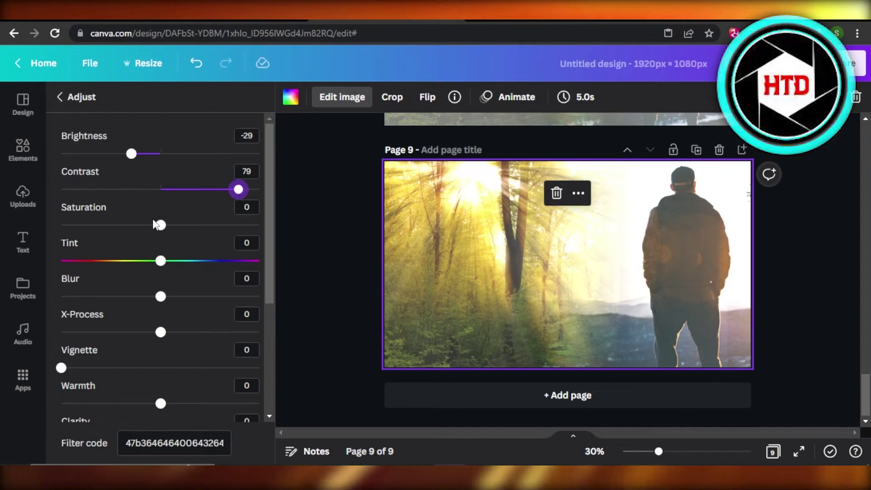
{"action": "left_click_drag", "start_coordinate": [185, 236], "coordinate": [195, 236]}
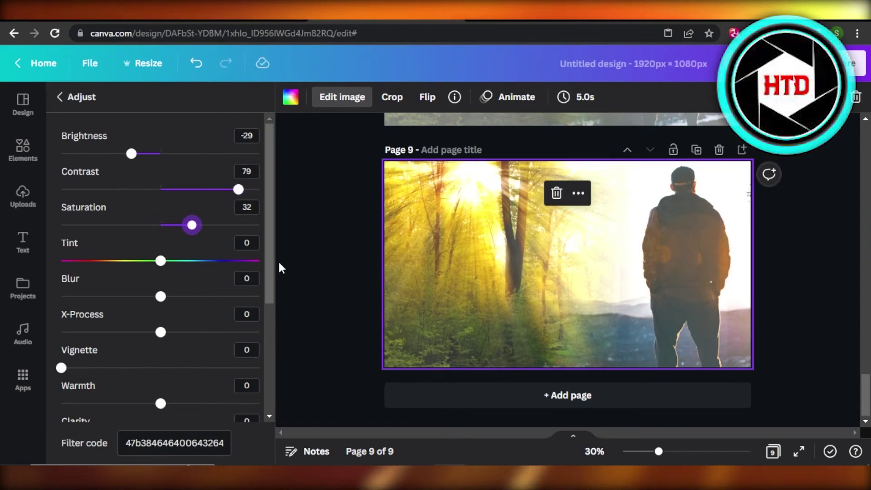
{"action": "left_click_drag", "start_coordinate": [274, 269], "coordinate": [271, 306]}
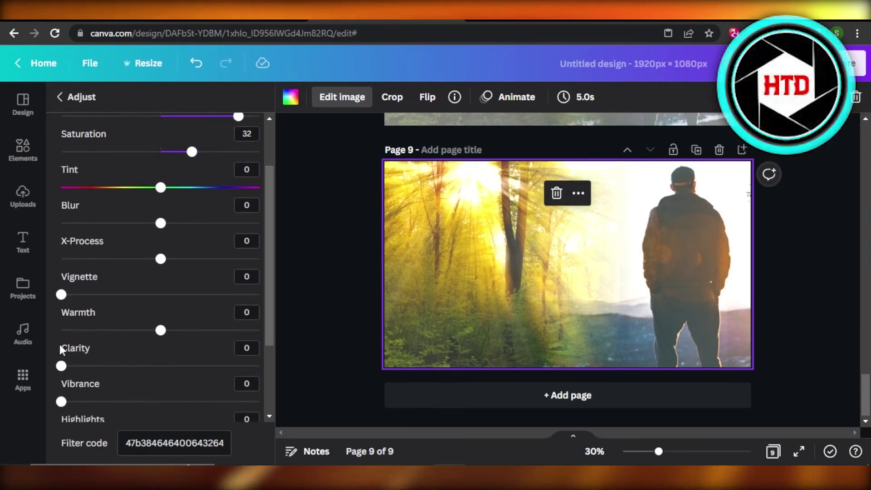
{"action": "left_click_drag", "start_coordinate": [62, 367], "coordinate": [105, 378]}
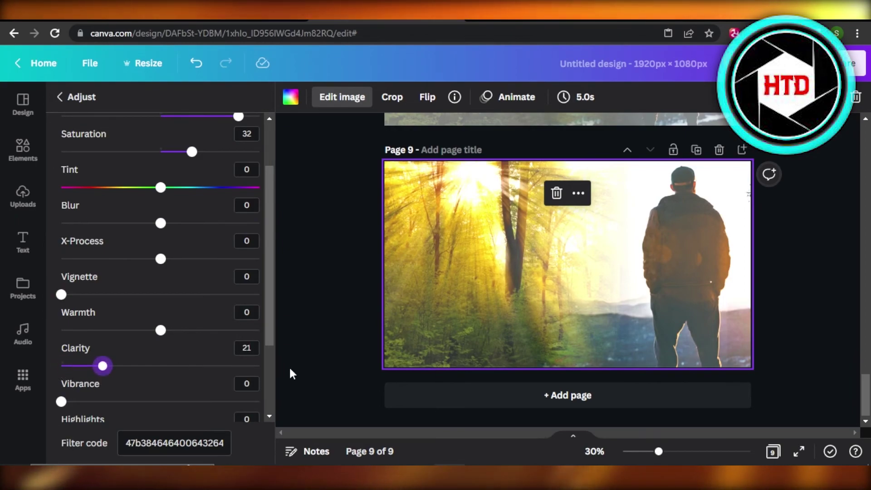
{"action": "key", "text": "Escape"}
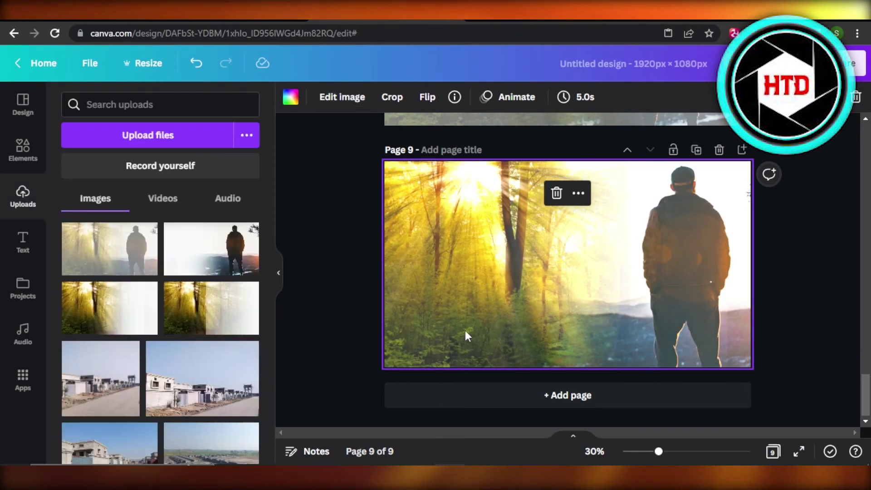
Step: Deselect the finished image and show the Elements library in the side panel
{"action": "left_click", "coordinate": [350, 268]}
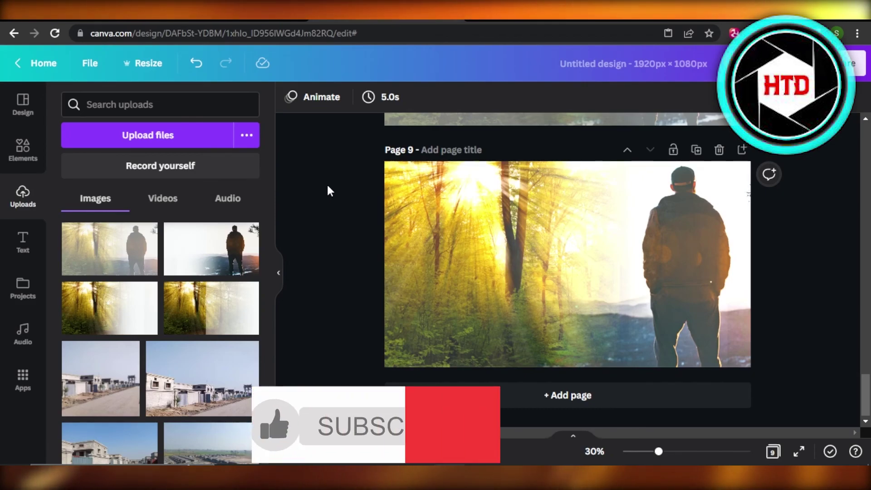
{"action": "left_click", "coordinate": [25, 146]}
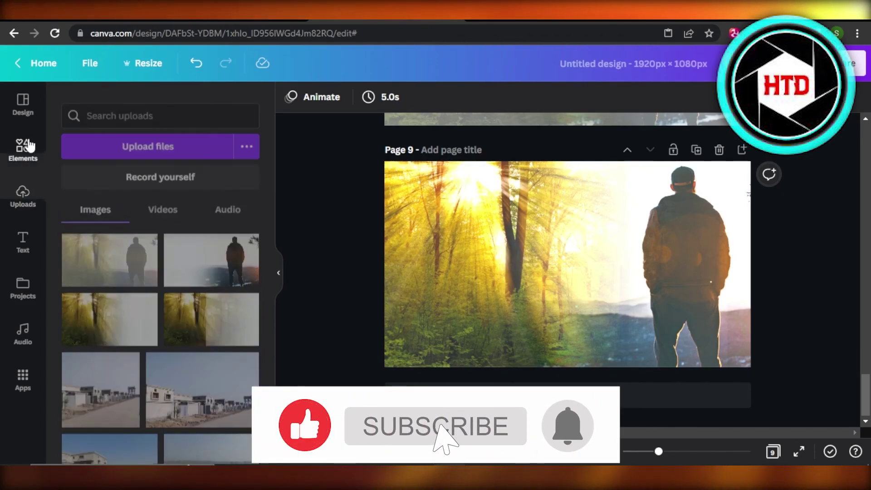